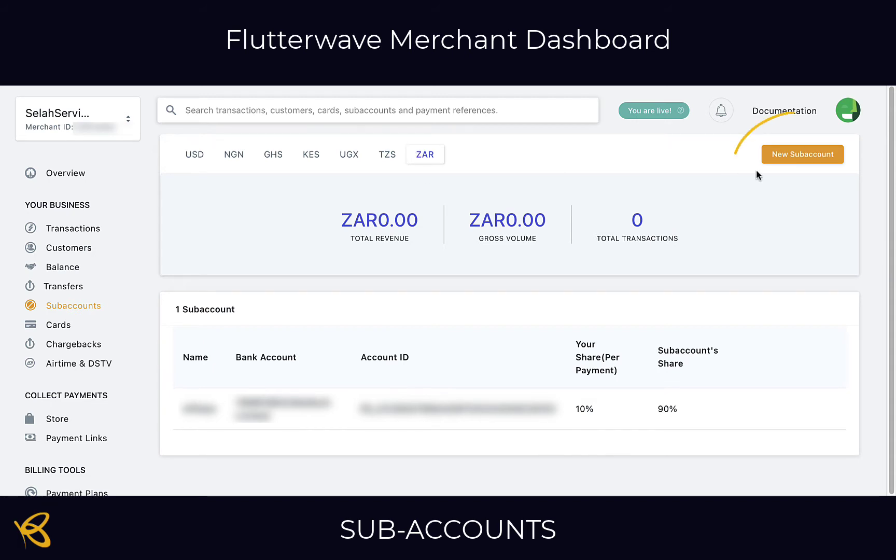
Step: Start a new subaccount named Test SubName and enter its email and bank name
{"action": "left_click", "coordinate": [795, 156]}
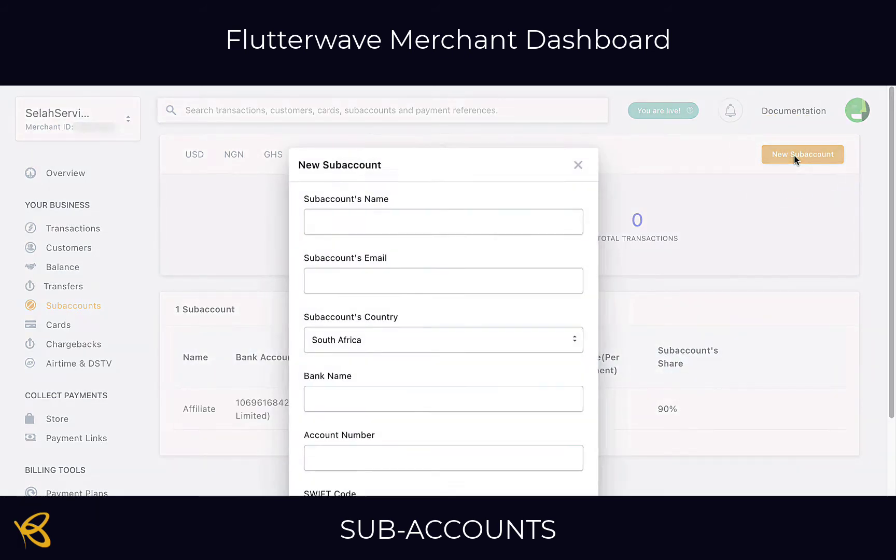
{"action": "left_click", "coordinate": [377, 227]}
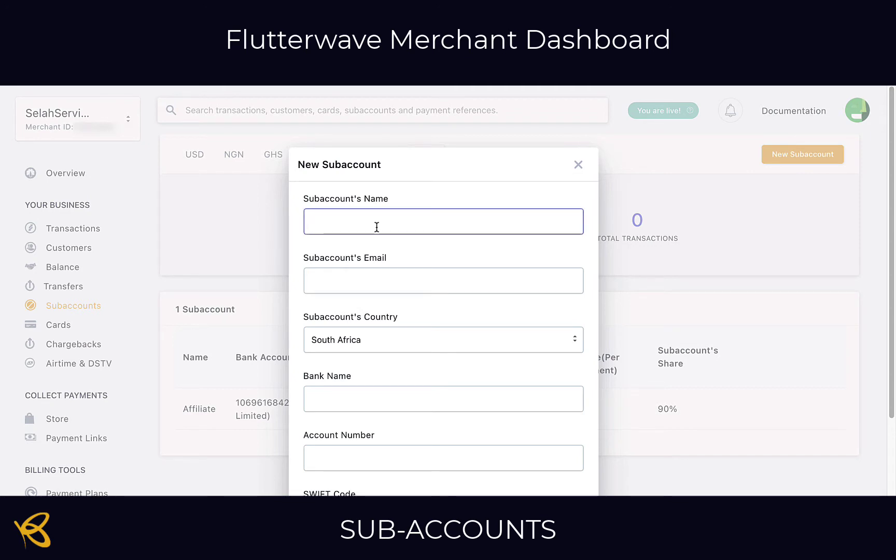
{"action": "type", "text": "Ttest SubName"}
{"action": "left_click", "coordinate": [308, 287]}
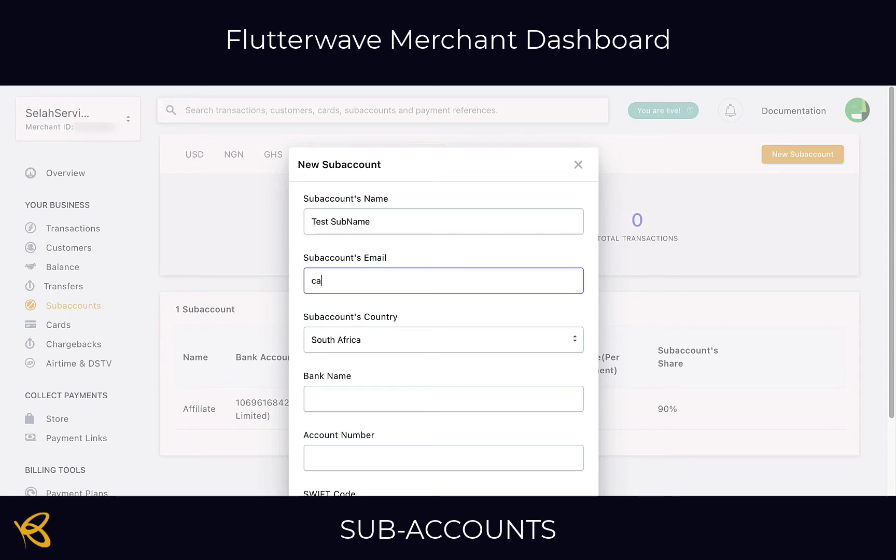
{"action": "left_click", "coordinate": [334, 393]}
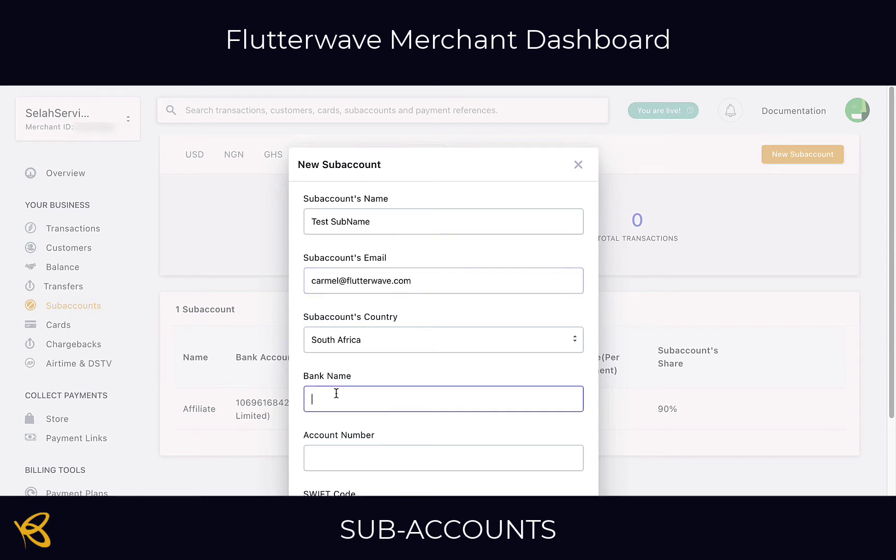
{"action": "scroll", "coordinate": [382, 420], "scroll_direction": "down", "scroll_amount": 3}
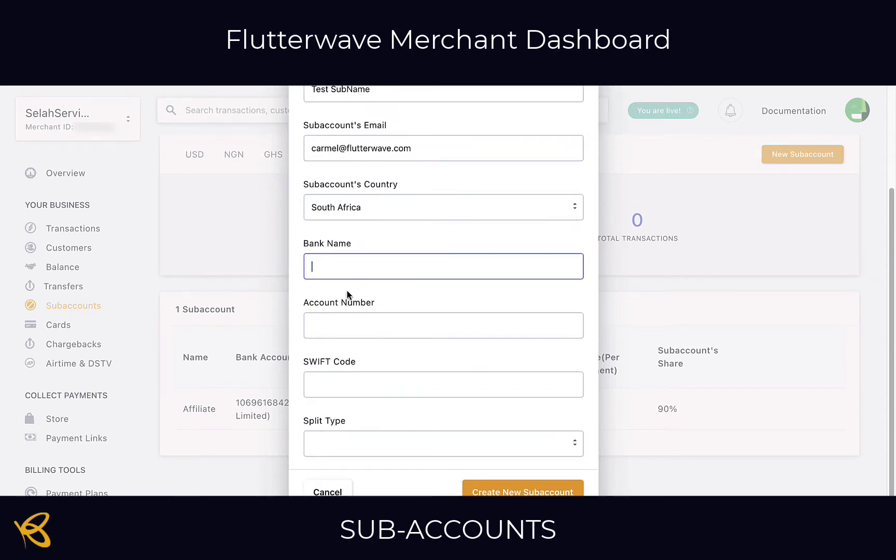
Step: Set a Percentage split type with 20 as your share and create the subaccount
{"action": "left_click", "coordinate": [392, 445]}
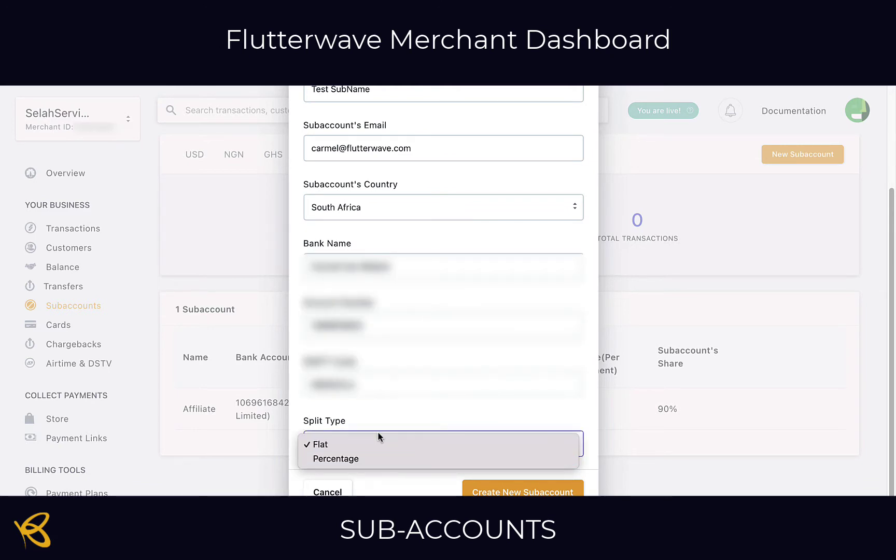
{"action": "left_click", "coordinate": [362, 459]}
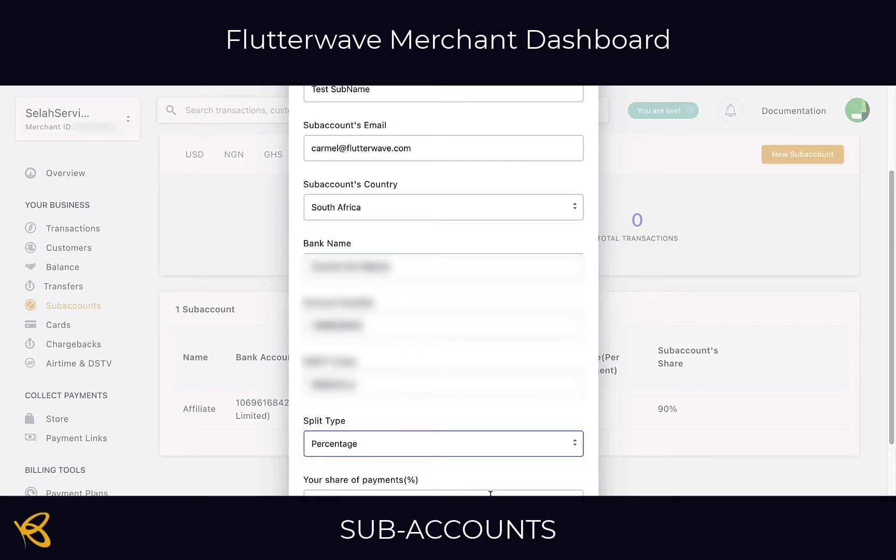
{"action": "scroll", "coordinate": [334, 384], "scroll_direction": "down", "scroll_amount": 2}
{"action": "left_click", "coordinate": [334, 384]}
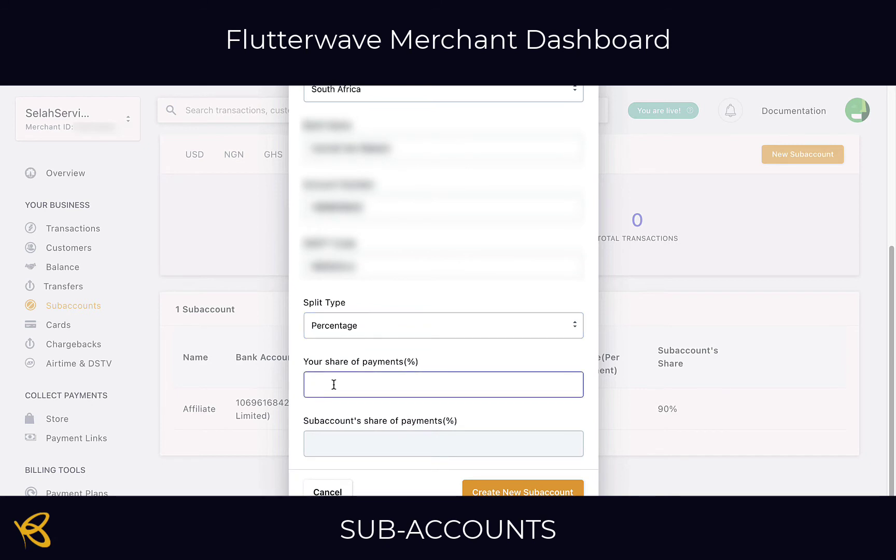
{"action": "type", "text": "20"}
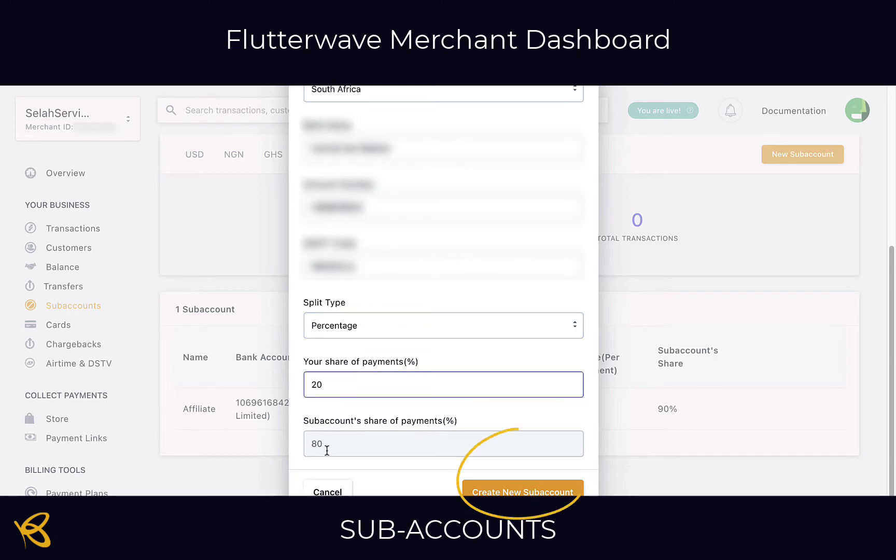
{"action": "left_click", "coordinate": [534, 493]}
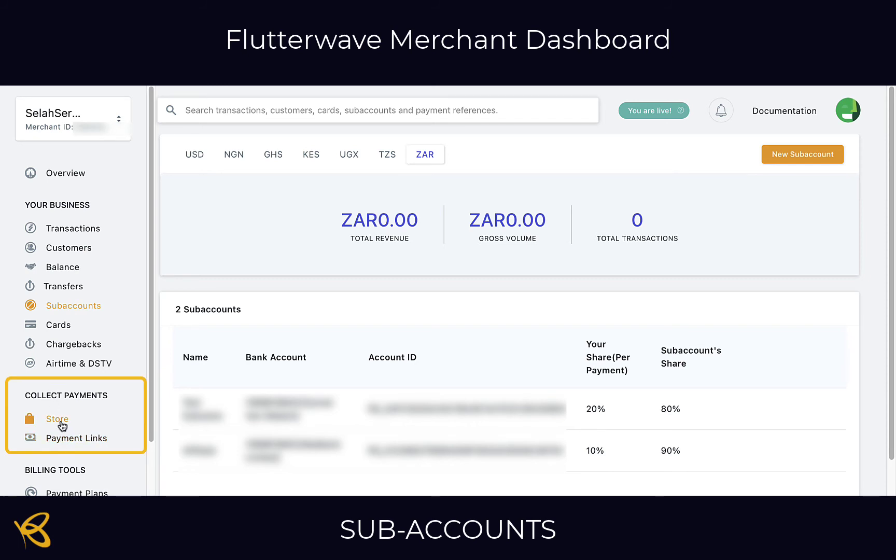
Step: Go to Payment Links and begin creating a new payment link
{"action": "left_click", "coordinate": [60, 445]}
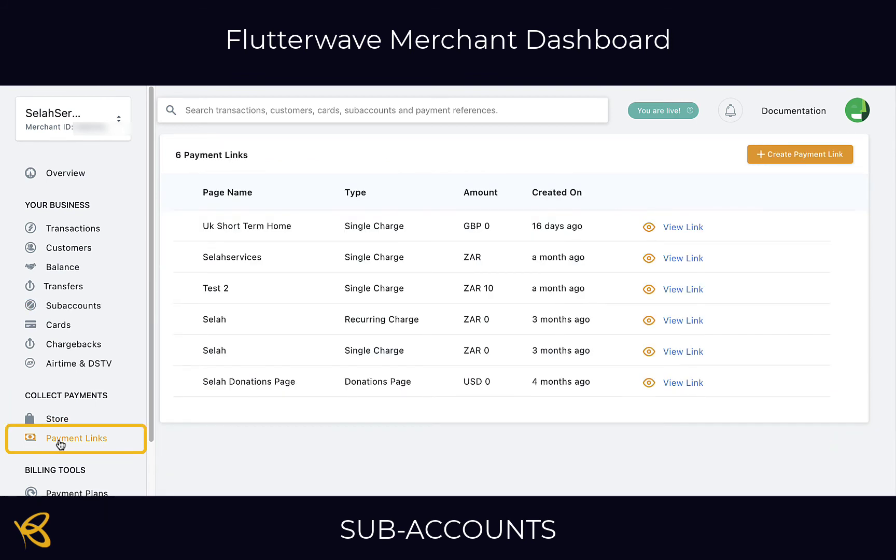
{"action": "left_click", "coordinate": [796, 158]}
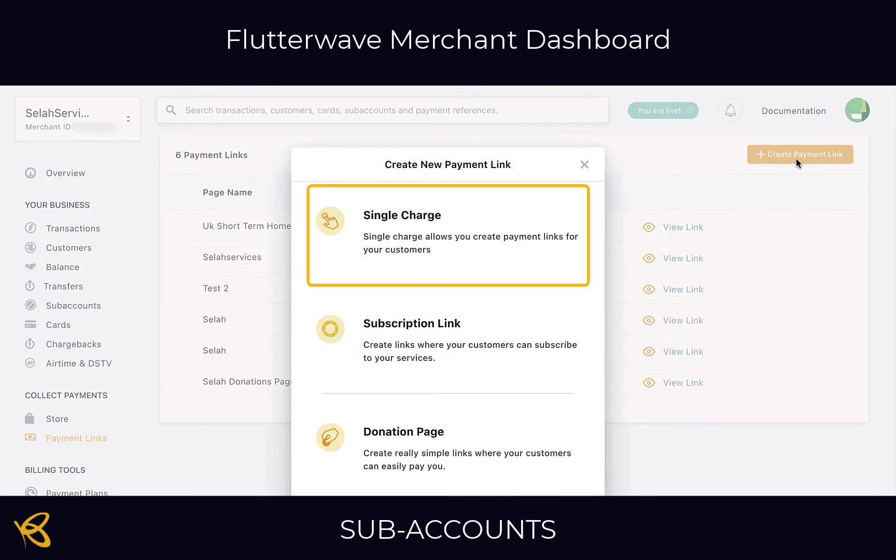
Step: Make a Single Charge link 'Test Product' for 10.00 with description 'Testing link'
{"action": "left_click", "coordinate": [397, 225]}
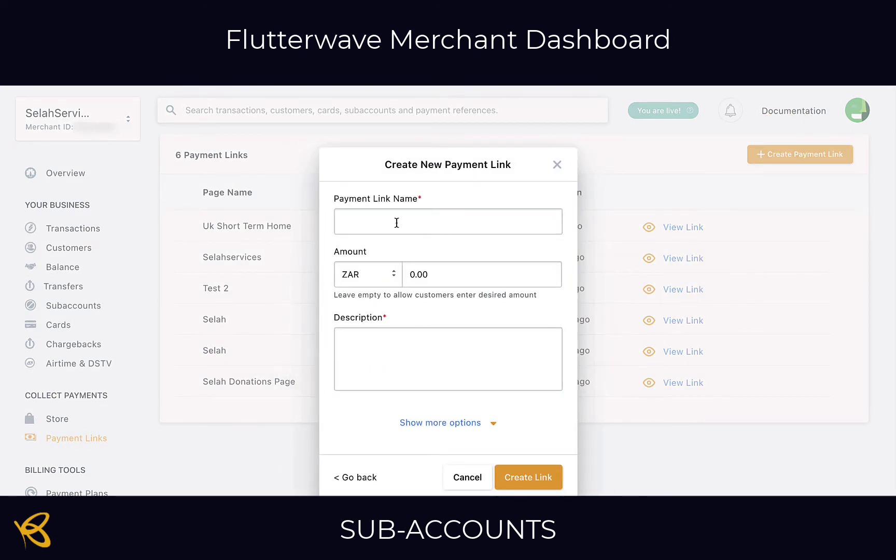
{"action": "left_click", "coordinate": [396, 223]}
{"action": "type", "text": "Test Product"}
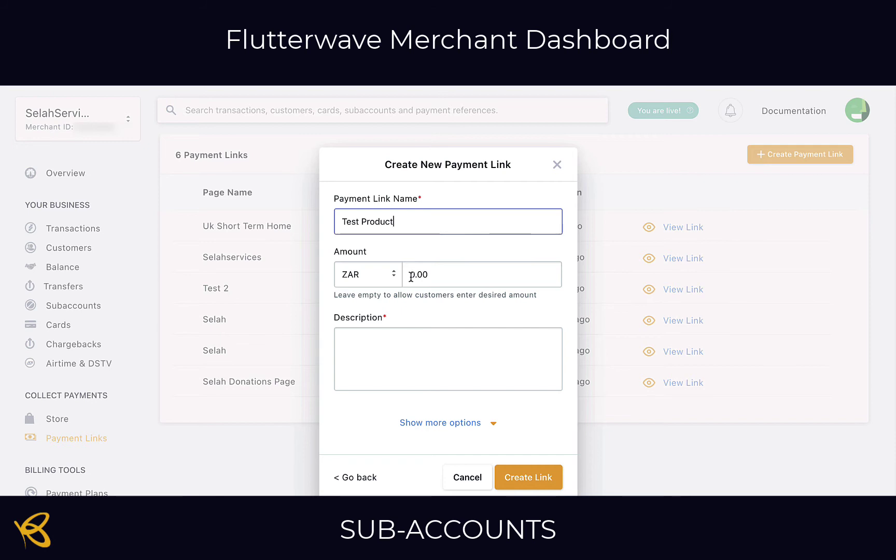
{"action": "left_click", "coordinate": [394, 350]}
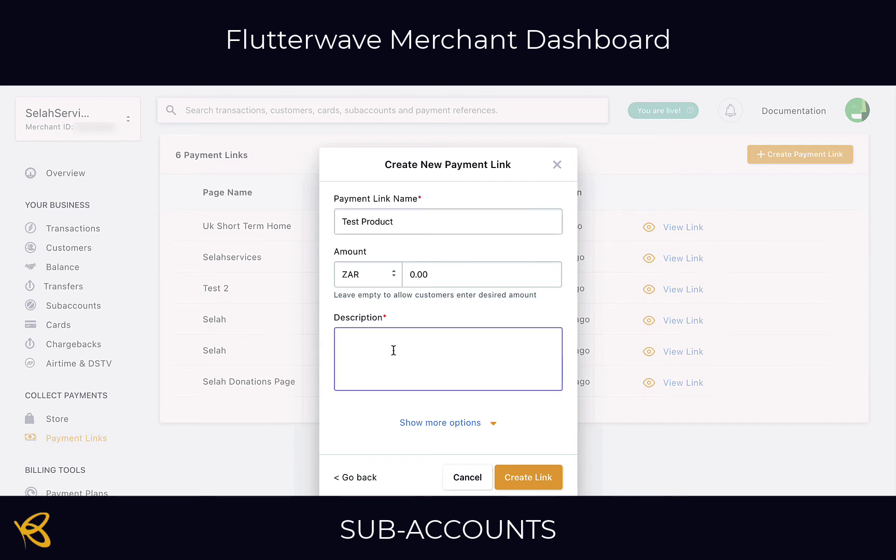
{"action": "left_click", "coordinate": [433, 284]}
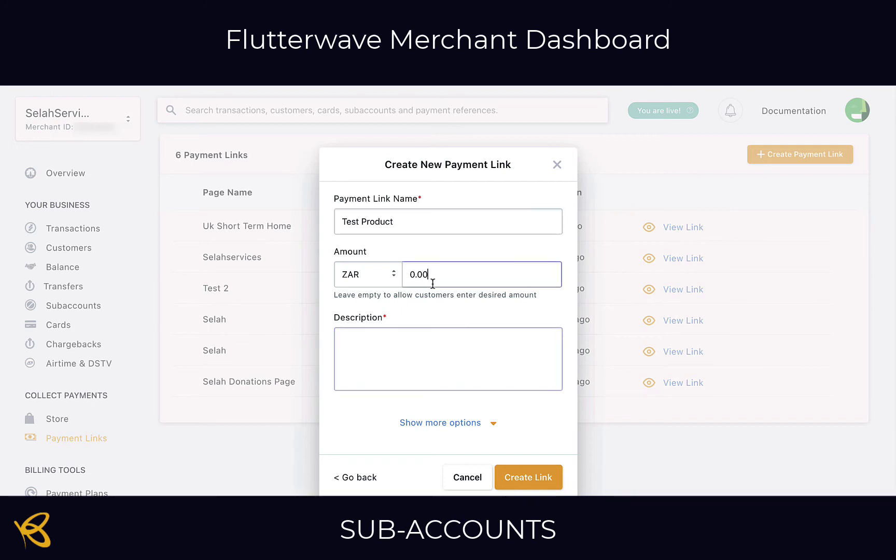
{"action": "type", "text": "1000"}
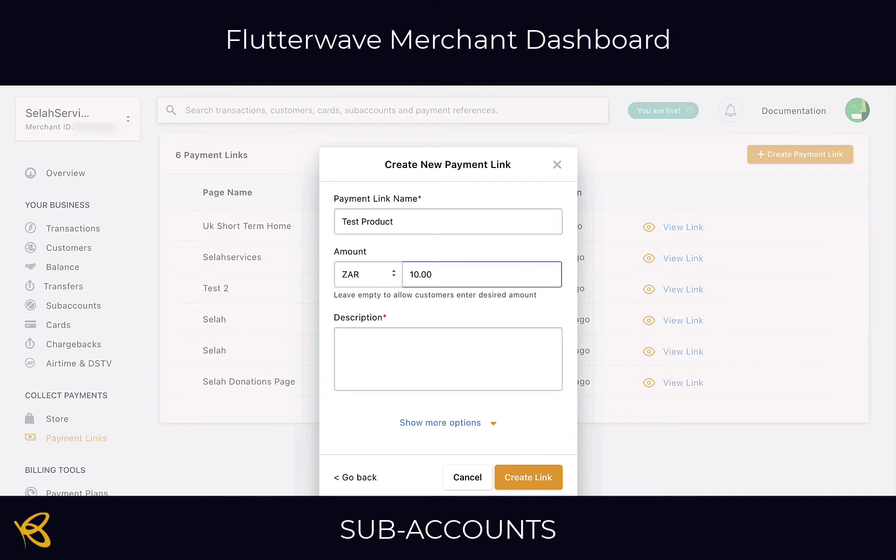
{"action": "left_click", "coordinate": [389, 340]}
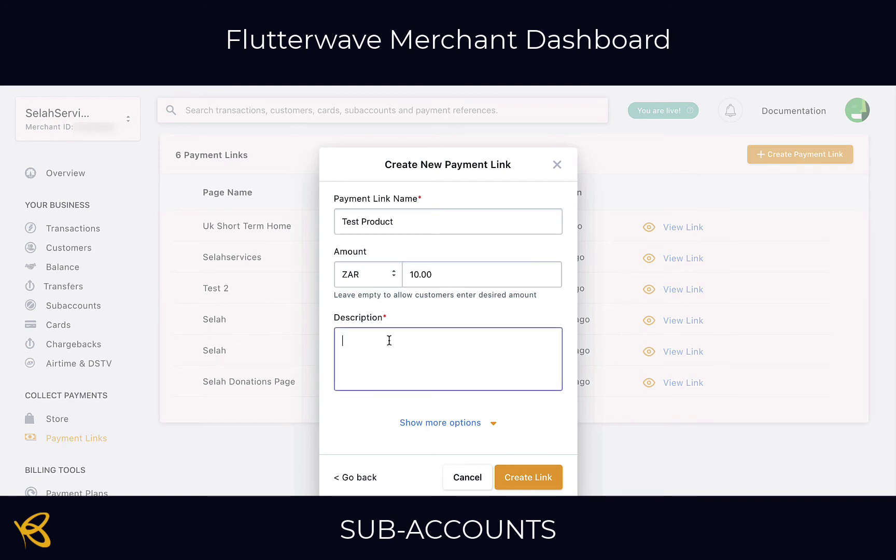
{"action": "type", "text": "Testing link for affiliate commission"}
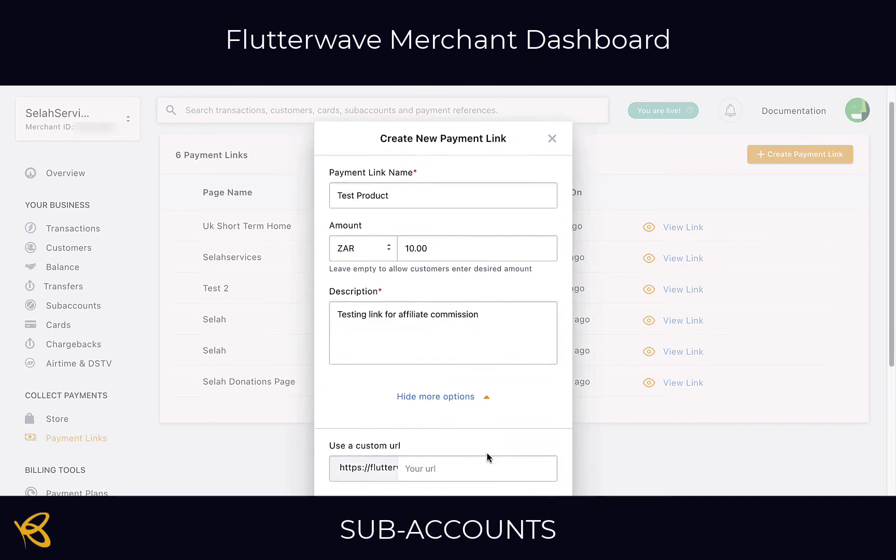
Step: Choose Test SubName as the subaccount to split this link's payments with
{"action": "scroll", "coordinate": [486, 452], "scroll_direction": "down", "scroll_amount": 5}
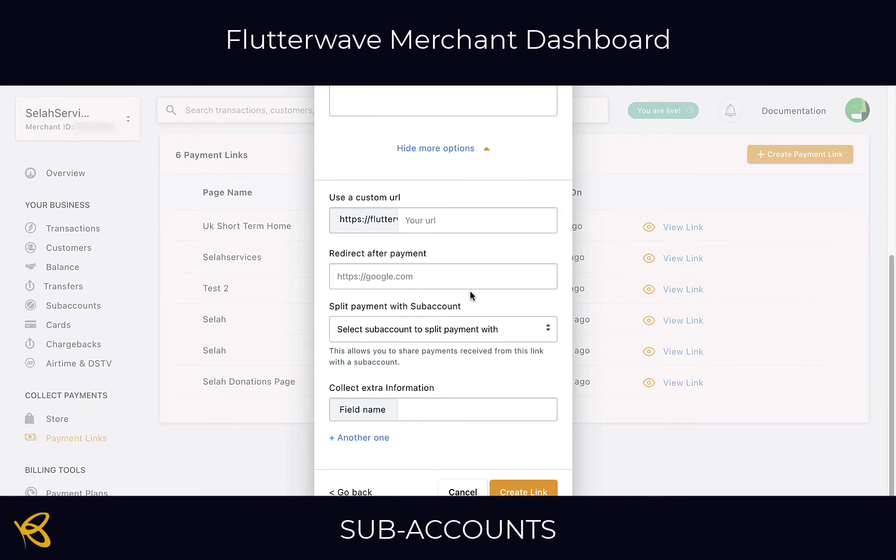
{"action": "left_click", "coordinate": [440, 331]}
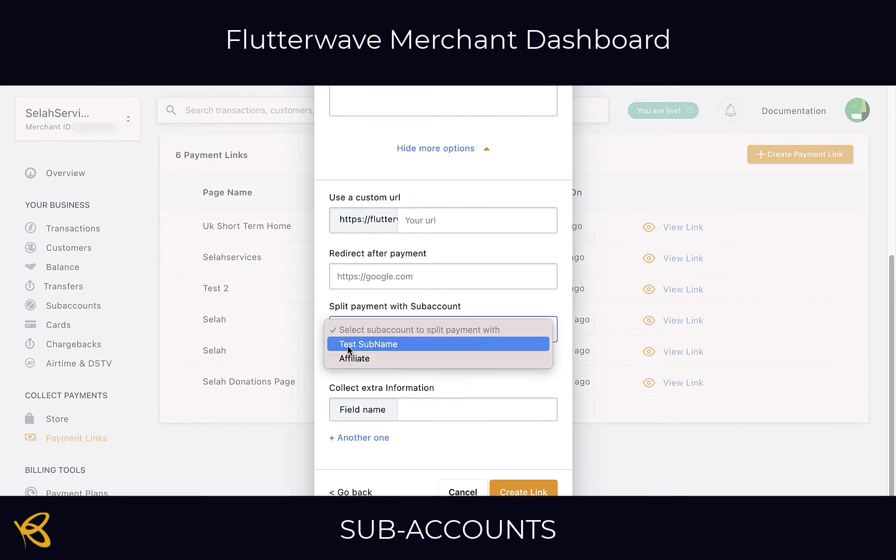
{"action": "left_click", "coordinate": [376, 345]}
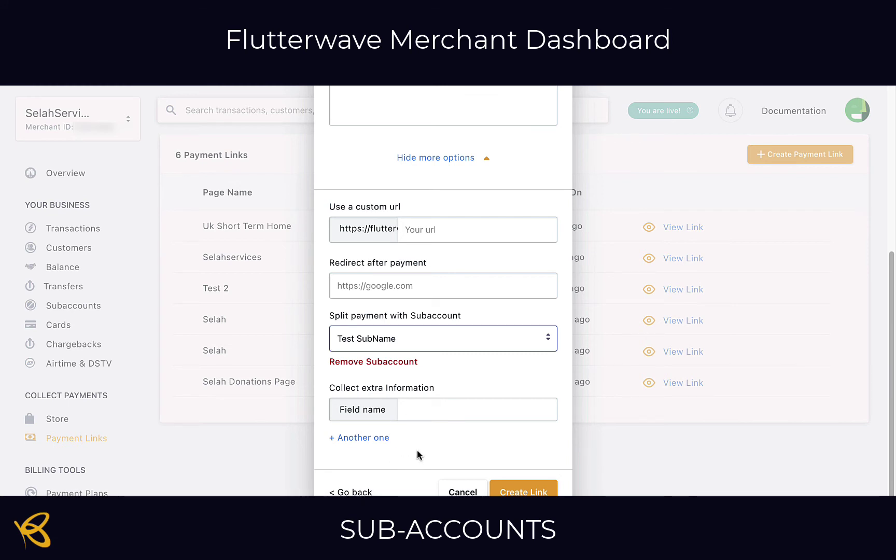
Step: Create the link, open the Test Product page, fill in payer details and proceed to ZAR 10.00 checkout
{"action": "left_click", "coordinate": [529, 492]}
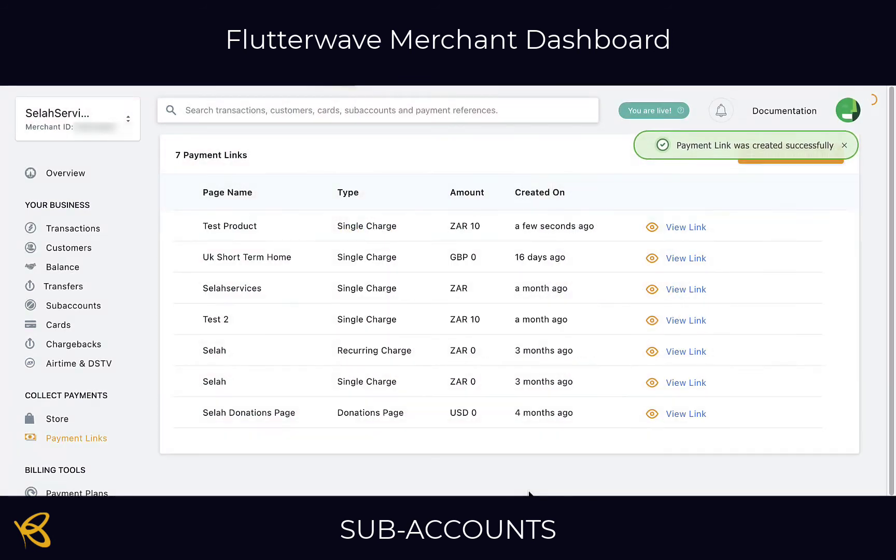
{"action": "left_click", "coordinate": [676, 228]}
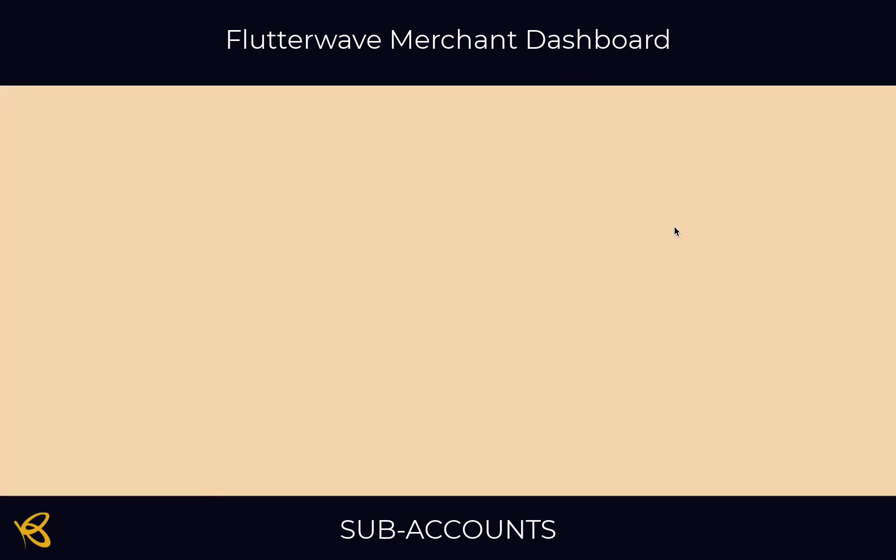
{"action": "left_click", "coordinate": [358, 268]}
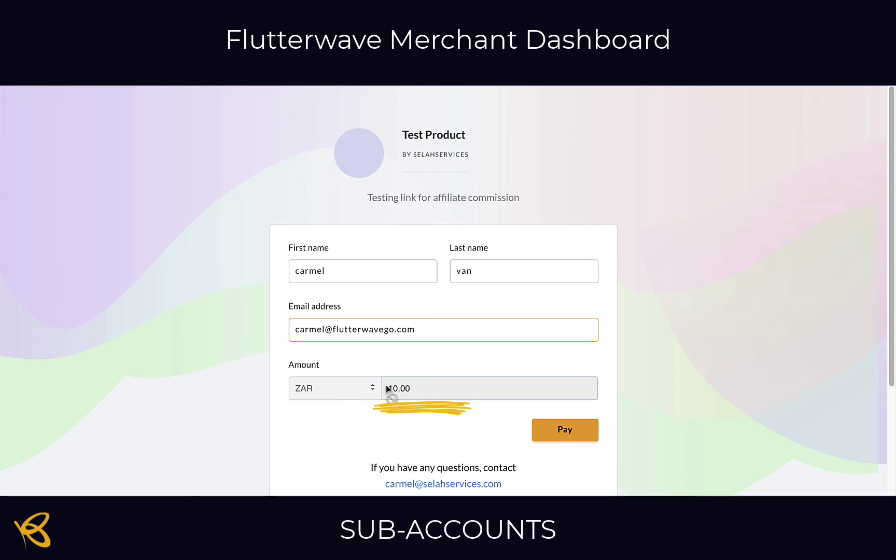
{"action": "left_click", "coordinate": [566, 431]}
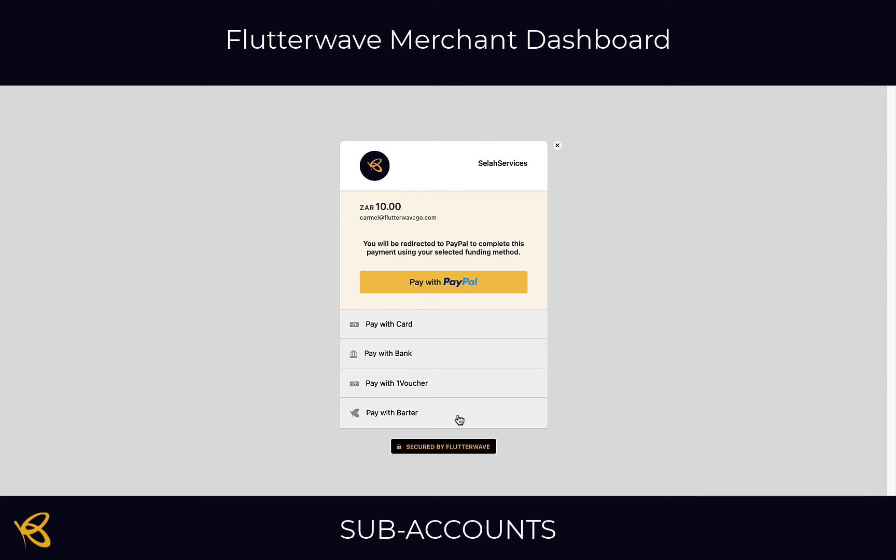
Step: Pay ZAR10.00 by card and enter the one-time password on the bank's verification page
{"action": "left_click", "coordinate": [395, 326]}
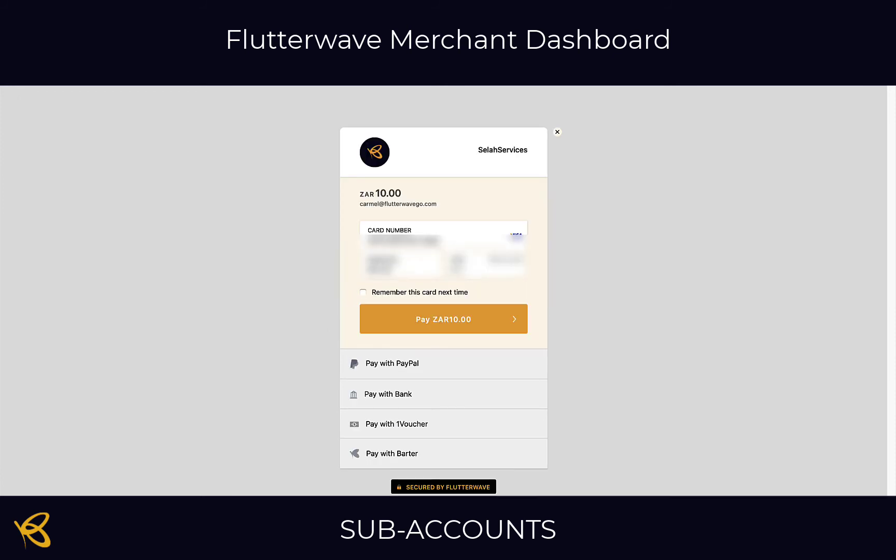
{"action": "left_click", "coordinate": [448, 320]}
{"action": "left_click", "coordinate": [447, 285]}
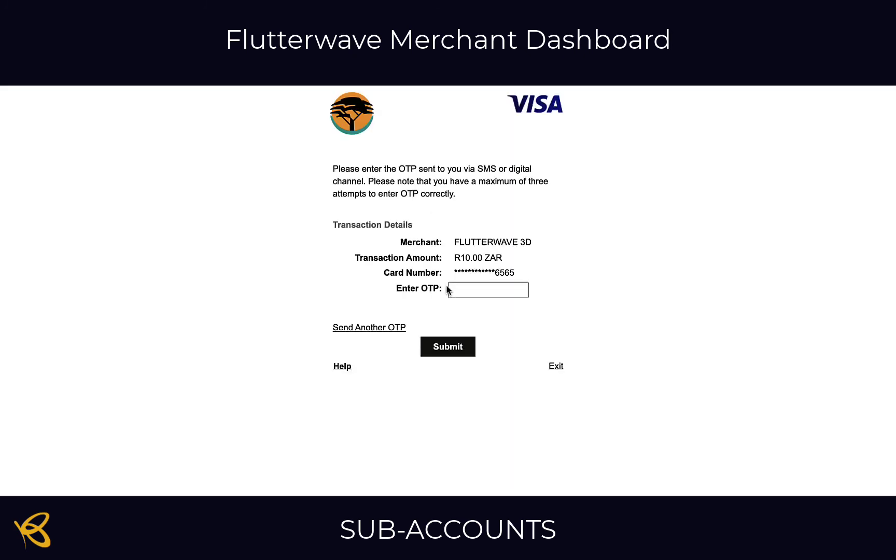
{"action": "left_click", "coordinate": [449, 289]}
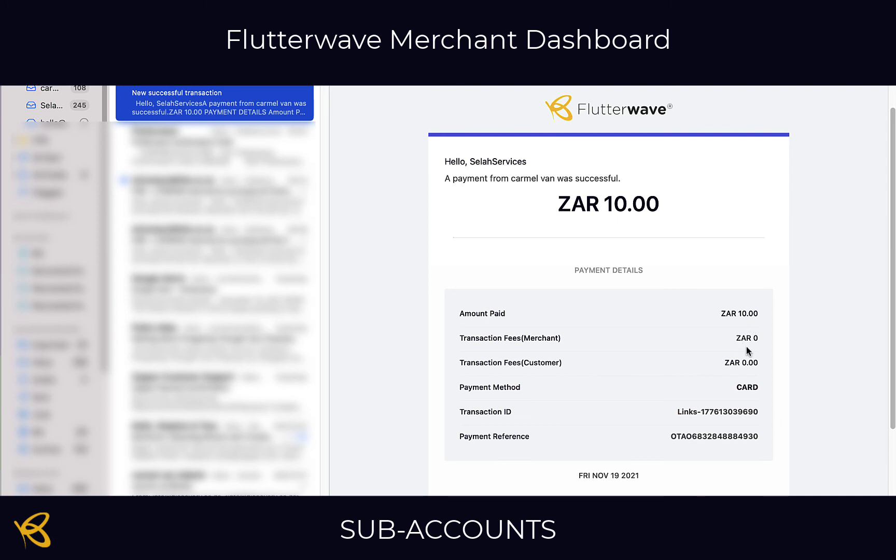
Step: Scroll up to the header of the ZAR 10.00 payment confirmation email in Mail
{"action": "scroll", "coordinate": [616, 415], "scroll_direction": "up", "scroll_amount": 3}
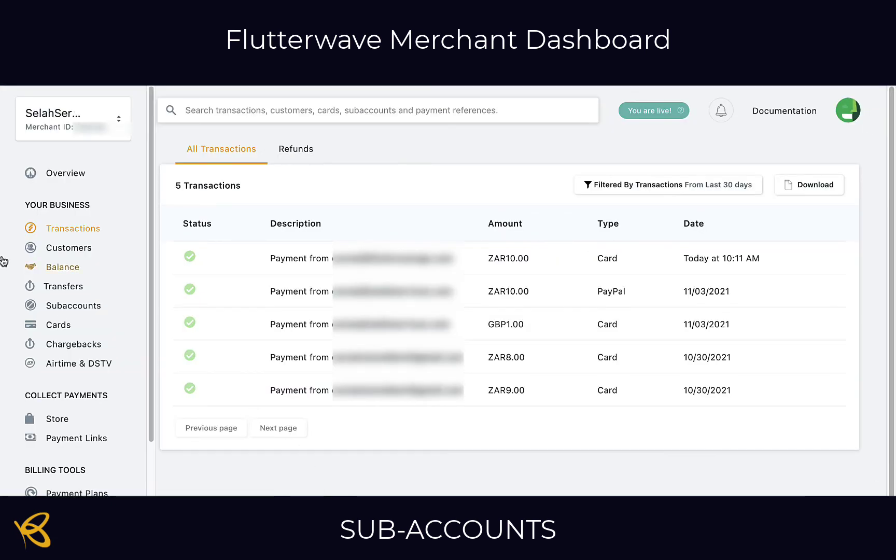
Step: Review the latest ZAR10.00 transaction's split payment, then go to the Subaccounts overview
{"action": "left_click", "coordinate": [322, 260]}
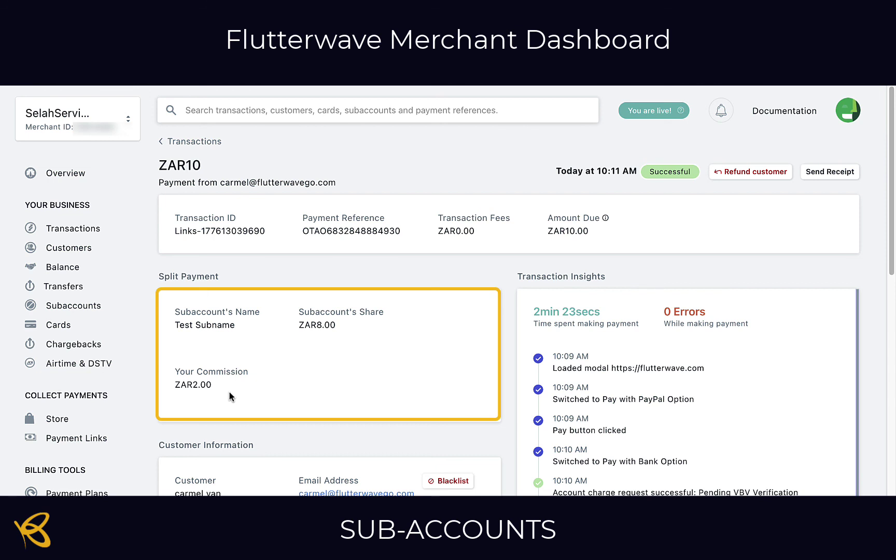
{"action": "left_click", "coordinate": [86, 306]}
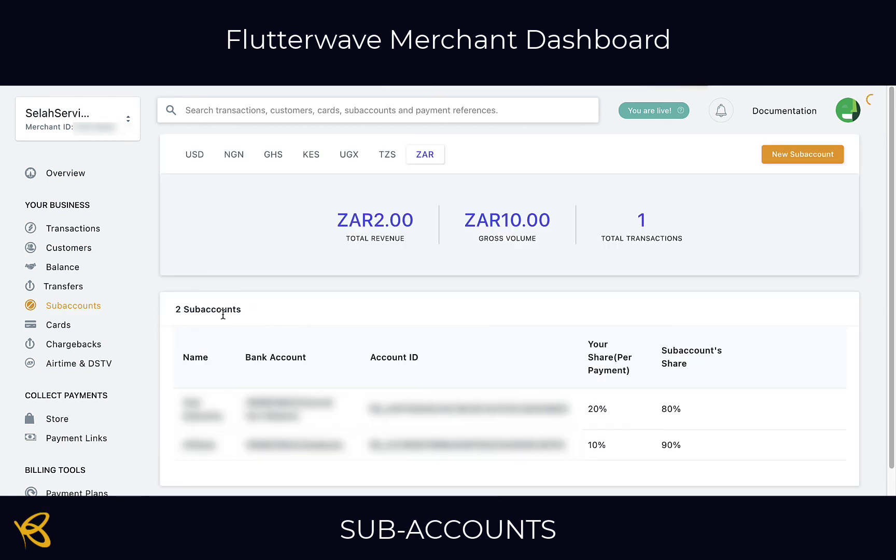